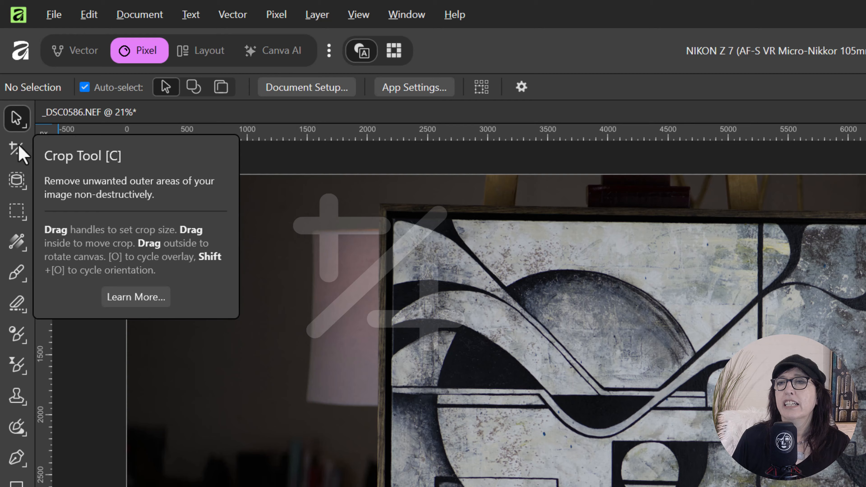
Start a crop of the photo constrained to a custom ratio of 1 x 1.
click(10, 91)
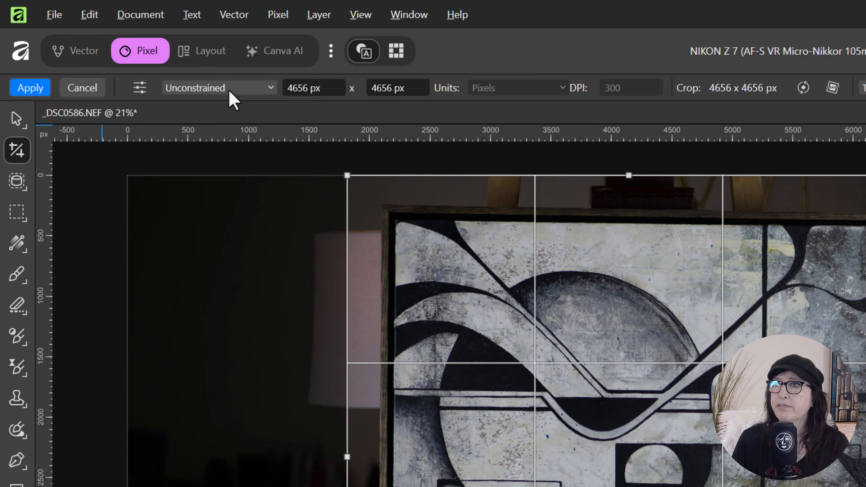
click(268, 89)
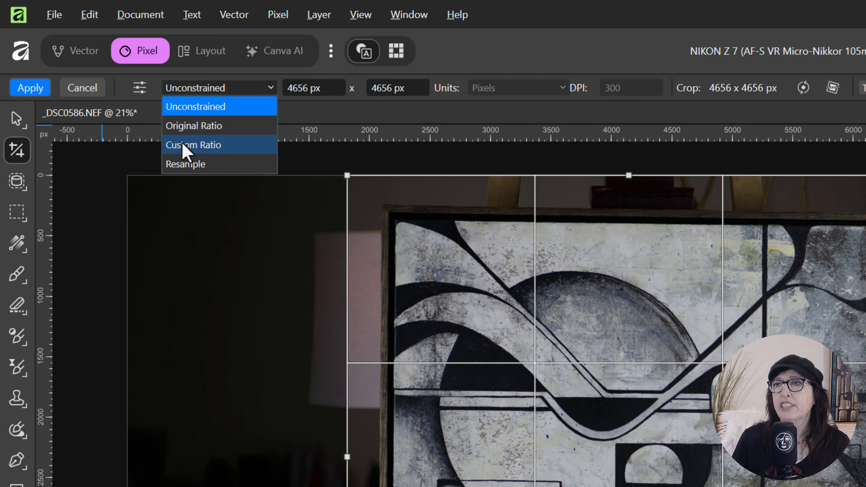
click(186, 150)
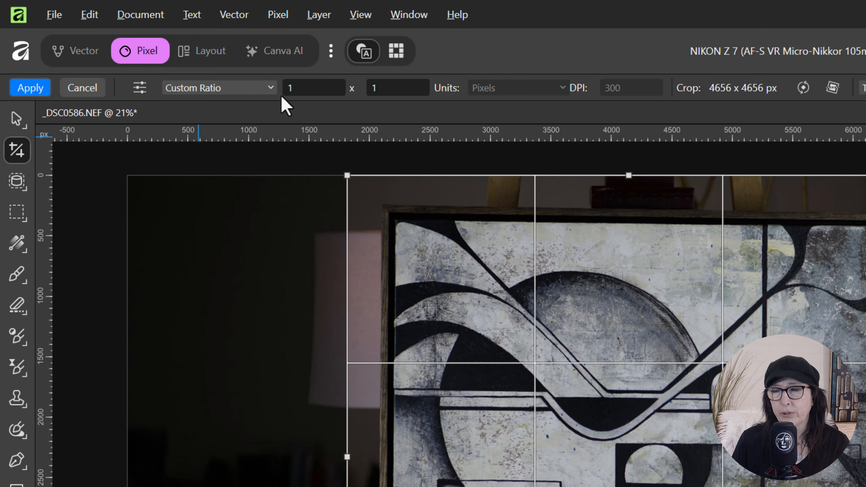
click(307, 88)
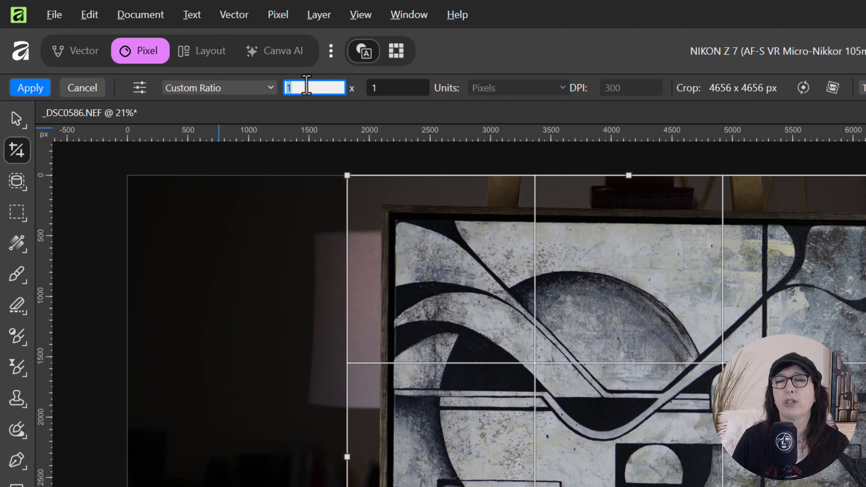
key(Tab)
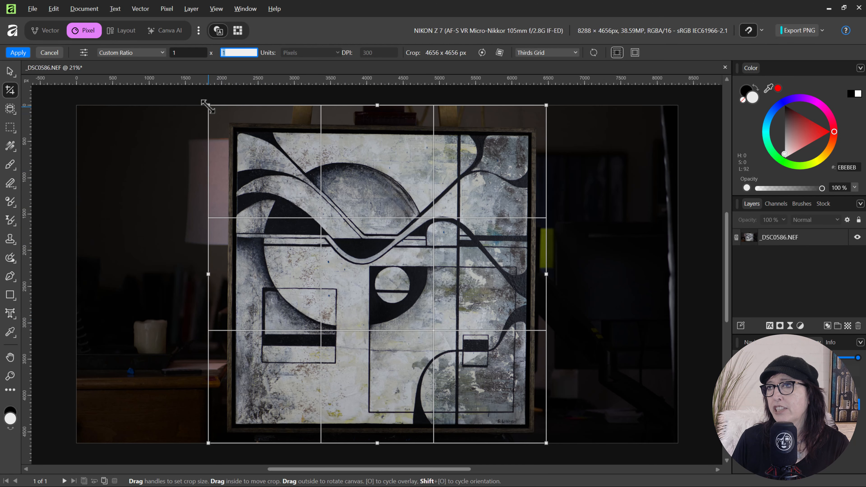
Tighten the square crop around the framed painting to 4460 x 4460 px and apply it.
mouse_move(209, 106)
mouse_down()
mouse_move(235, 115)
mouse_move(207, 107)
mouse_move(208, 149)
mouse_move(226, 141)
mouse_move(187, 130)
mouse_move(232, 138)
mouse_move(176, 145)
mouse_move(238, 139)
mouse_move(218, 117)
mouse_up()
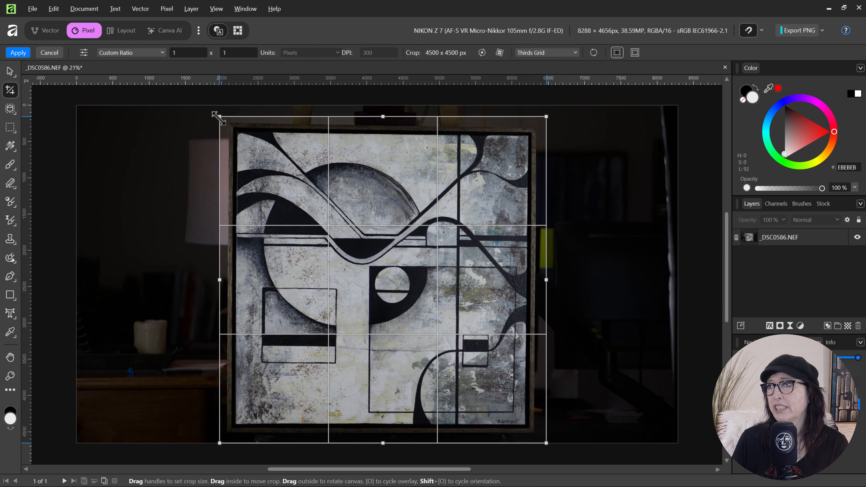
drag(543, 441, 543, 440)
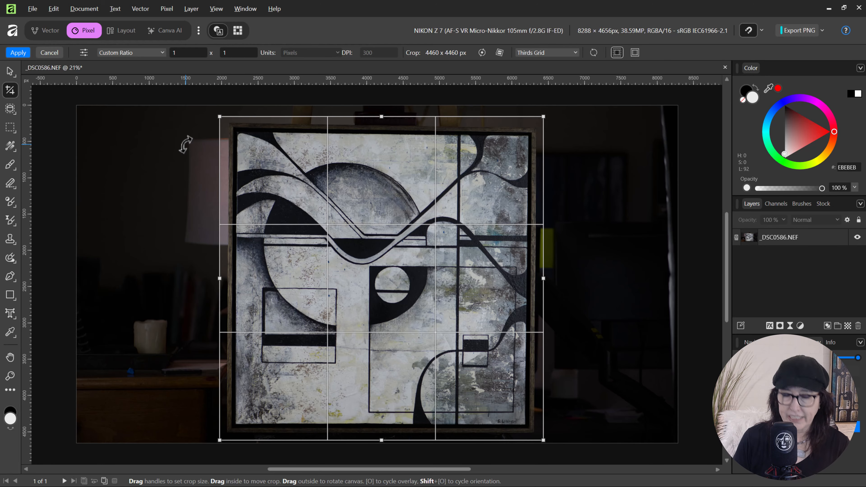
key(Return)
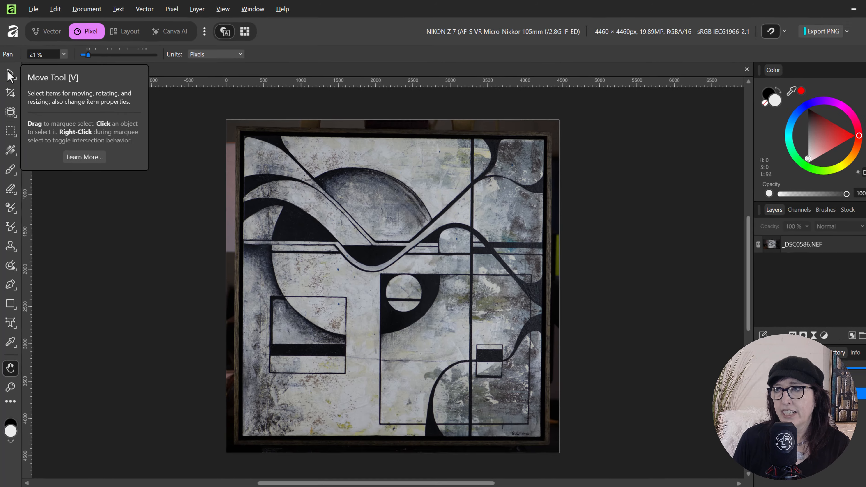
Add a Mesh Warp to the photo and pull its top-left corner node outward until the painting's frame meets the canvas corner.
click(10, 76)
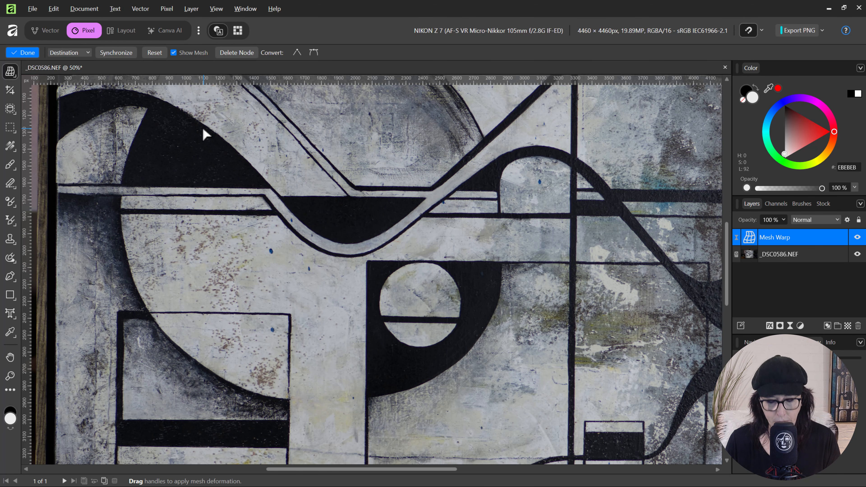
drag(205, 134, 429, 359)
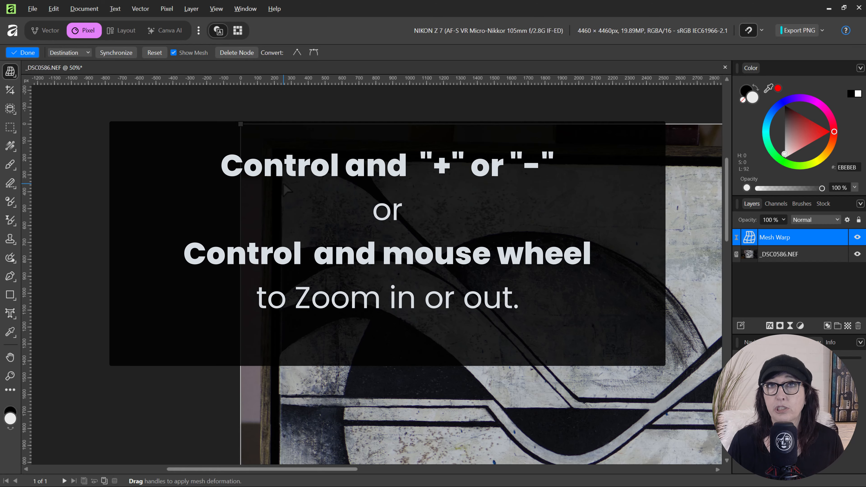
scroll(282, 182, down, 2)
scroll(282, 182, up, 2)
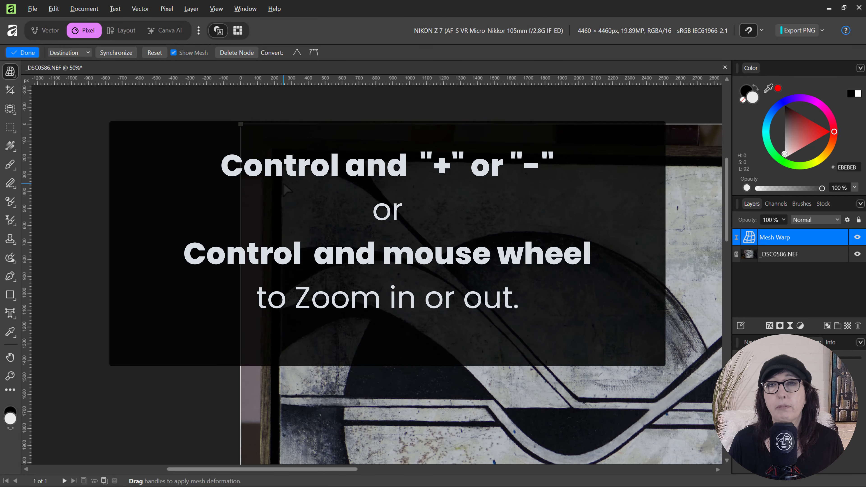
scroll(283, 182, up, 3)
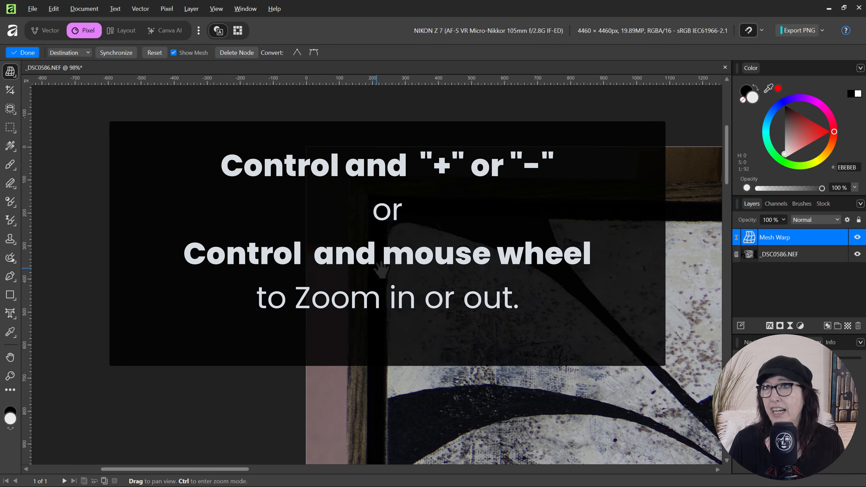
scroll(361, 241, up, 2)
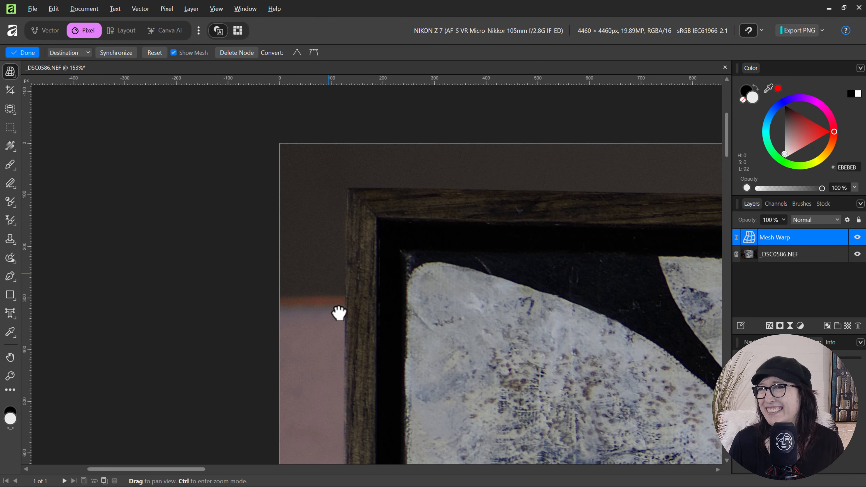
scroll(339, 312, up, 3)
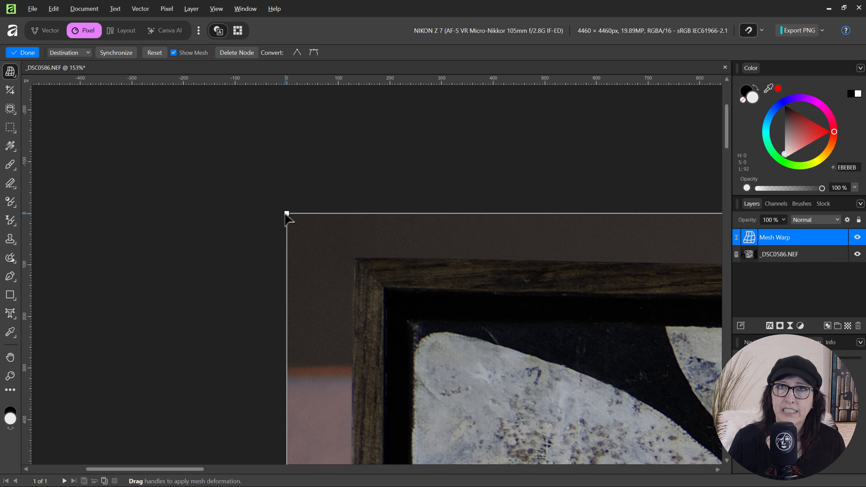
drag(286, 214, 220, 170)
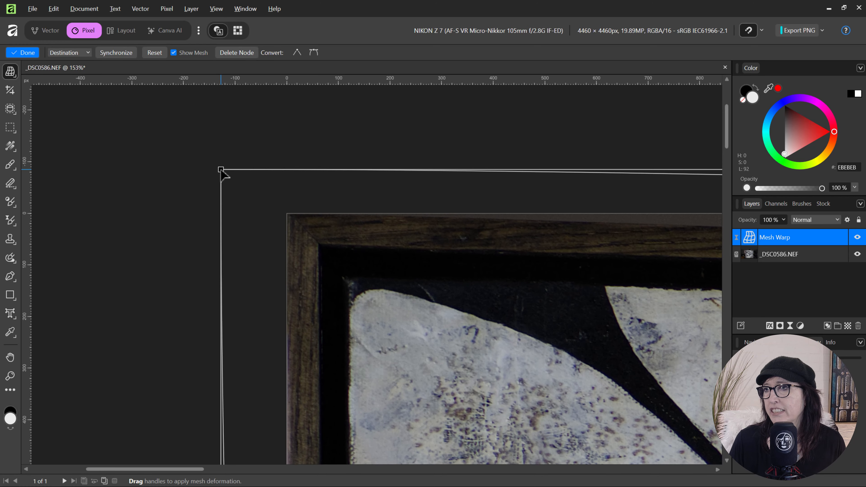
Pull the mesh's top-right corner node outward until the painting's frame reaches the canvas corner.
mouse_move(437, 276)
mouse_down()
mouse_move(366, 271)
mouse_move(157, 222)
mouse_up()
drag(469, 275, 191, 248)
drag(512, 283, 321, 261)
drag(322, 261, 120, 240)
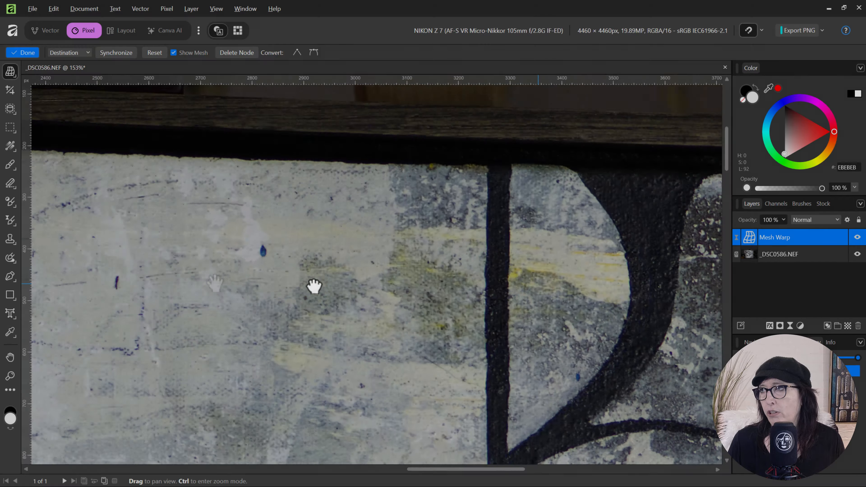
drag(314, 286, 136, 253)
scroll(352, 208, up, 5)
drag(423, 195, 475, 115)
Pull the mesh's bottom-right corner node outward until the frame corner below the signature meets the canvas corner.
mouse_move(405, 323)
mouse_down()
mouse_move(365, 143)
mouse_move(372, 89)
mouse_up()
mouse_move(453, 427)
mouse_down()
mouse_move(437, 199)
mouse_move(440, 89)
mouse_up()
drag(448, 444, 454, 89)
drag(454, 427, 446, 130)
drag(453, 452, 406, 139)
drag(341, 348, 354, 281)
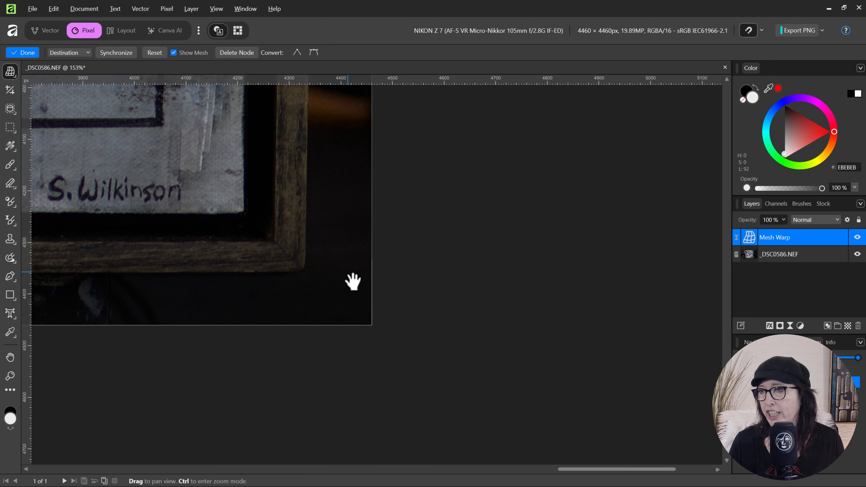
drag(372, 324, 440, 380)
Pull the mesh's bottom-left corner node outward until the painting's frame fills the canvas corner.
drag(297, 331, 546, 310)
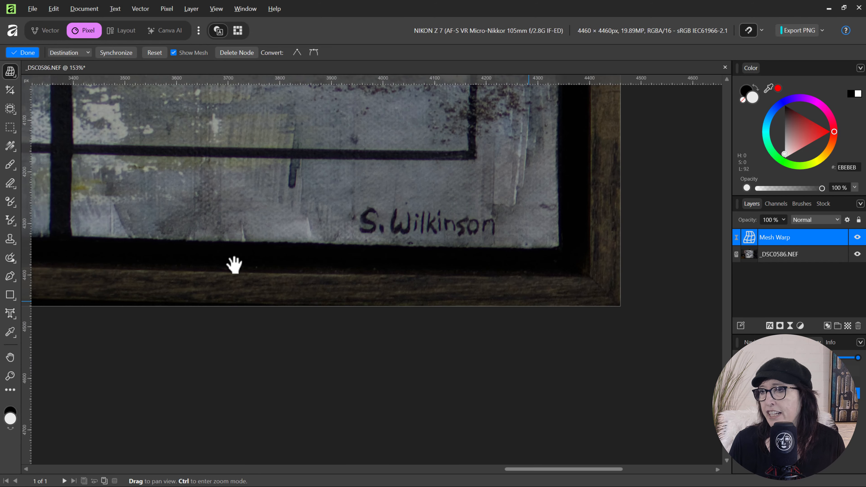
drag(233, 265, 532, 266)
drag(234, 271, 576, 294)
mouse_move(70, 259)
mouse_down()
mouse_move(468, 304)
mouse_move(713, 286)
mouse_up()
mouse_move(64, 285)
mouse_down()
mouse_move(215, 294)
mouse_move(698, 246)
mouse_up()
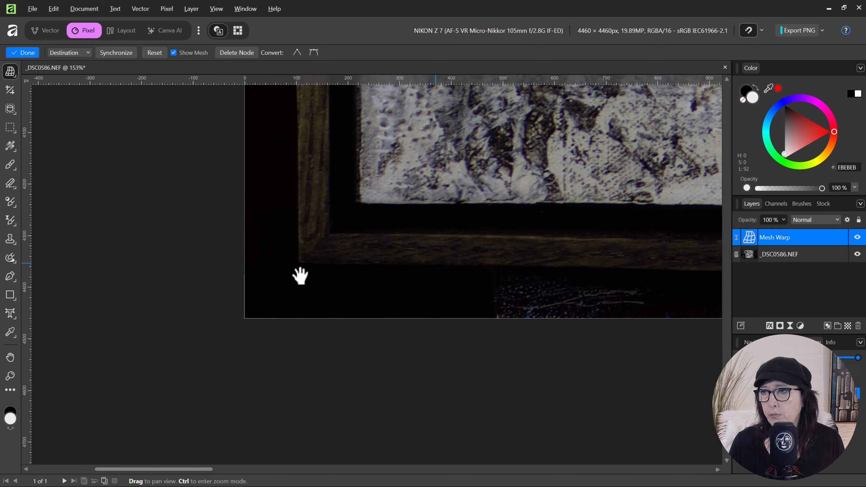
drag(299, 277, 336, 309)
drag(283, 350, 228, 406)
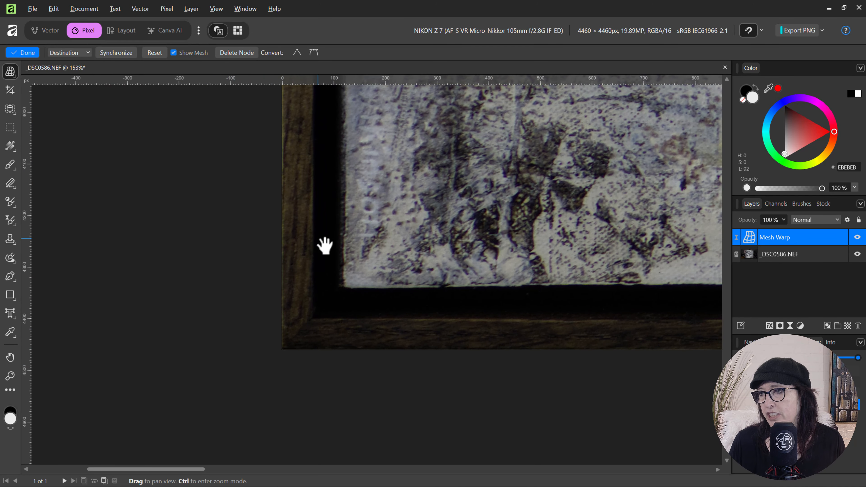
Examine the bottom-left corner and the left frame edge up close for gaps against the canvas boundary.
scroll(304, 328, up, 3)
scroll(296, 405, up, 4)
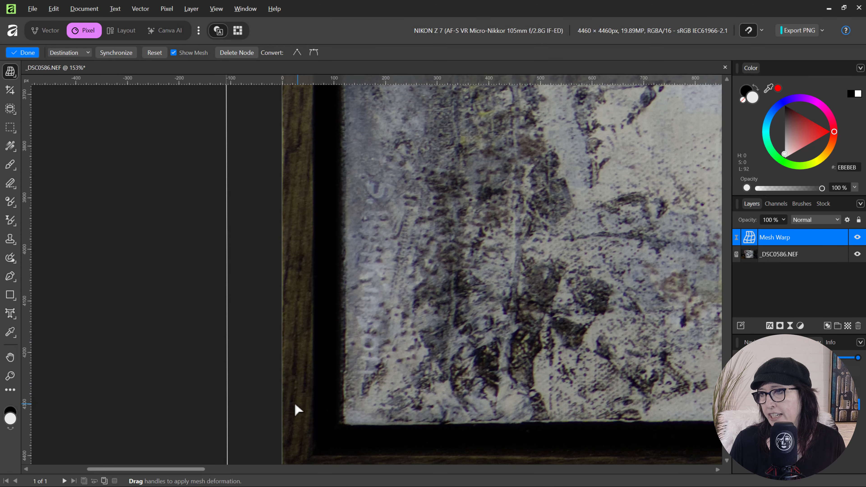
scroll(209, 415, up, 2)
drag(280, 429, 231, 265)
key(space)
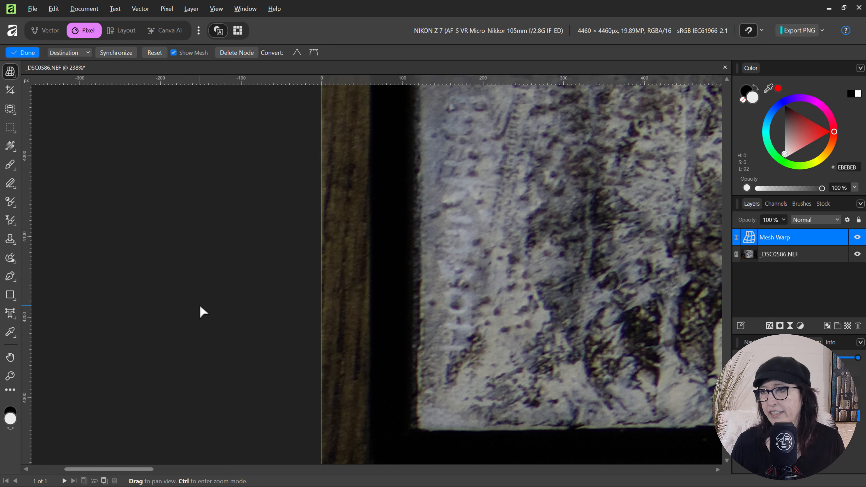
drag(200, 305, 76, 73)
drag(283, 279, 341, 286)
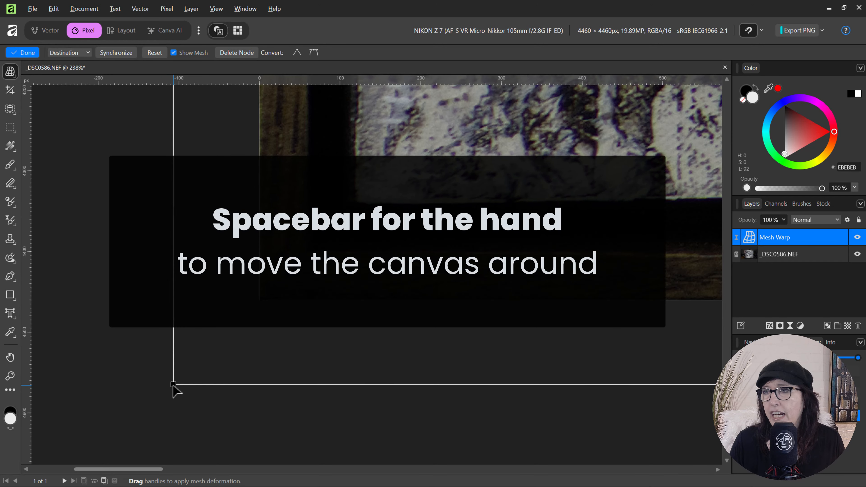
key(space)
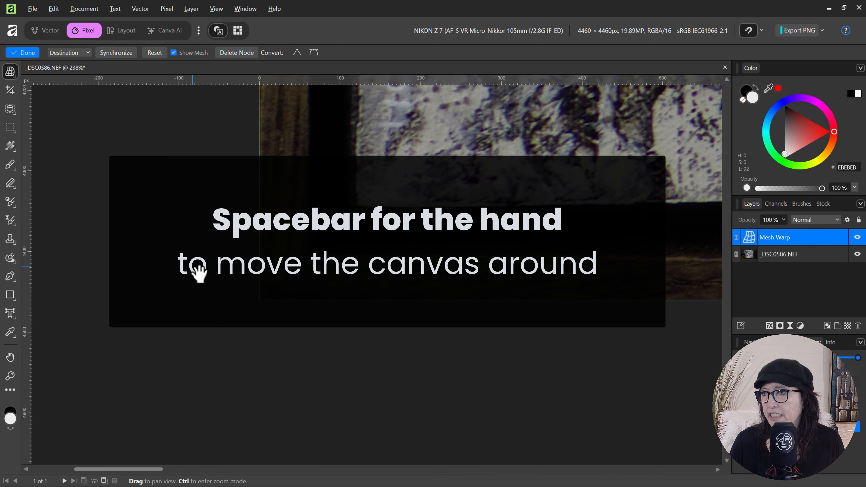
drag(195, 273, 243, 300)
drag(258, 106, 282, 440)
drag(285, 103, 251, 444)
drag(239, 99, 226, 443)
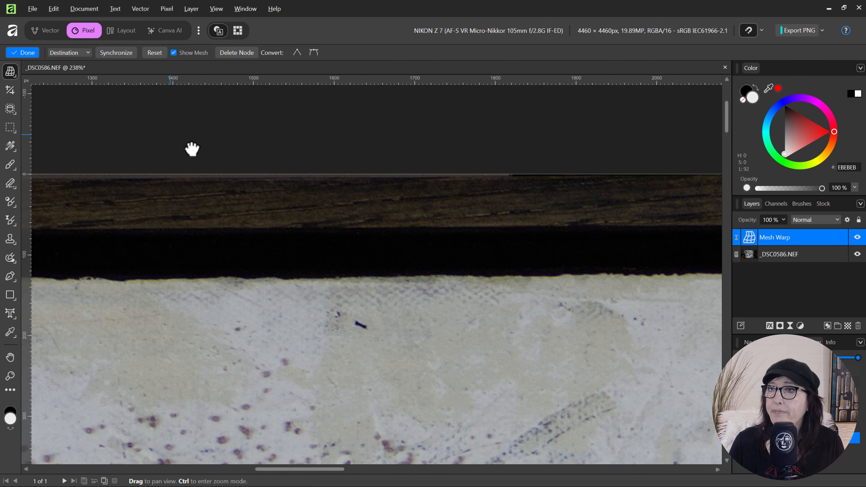
Raise the curve handle of the top-left mesh node slightly until the top frame edge lines up with the canvas edge.
drag(191, 149, 271, 203)
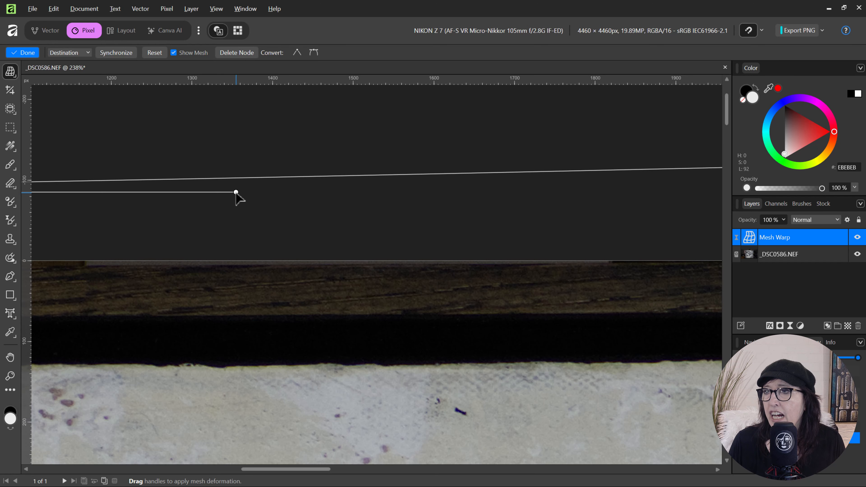
drag(236, 192, 235, 188)
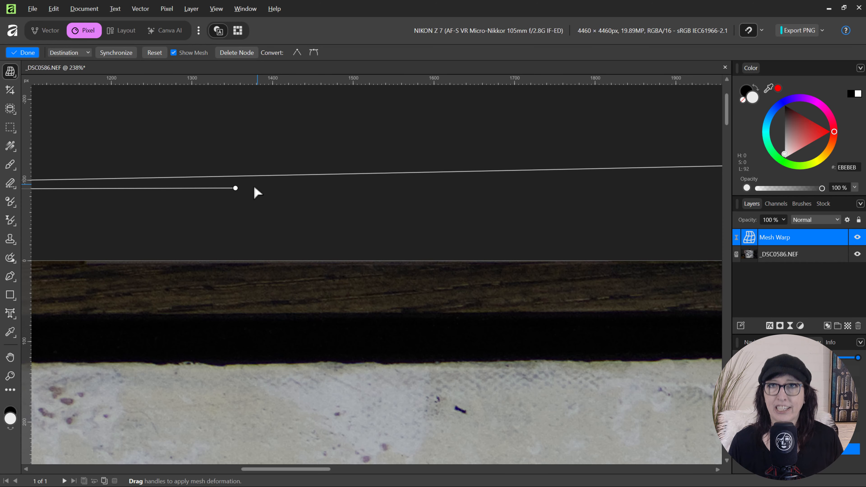
drag(236, 188, 235, 184)
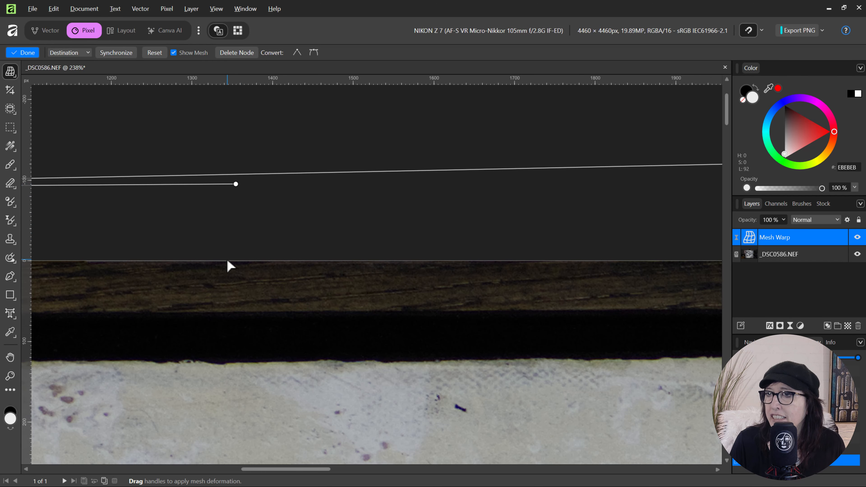
Lower the curve handle of the top-right mesh node to straighten the upper frame edge along the canvas boundary.
scroll(403, 258, right, 15)
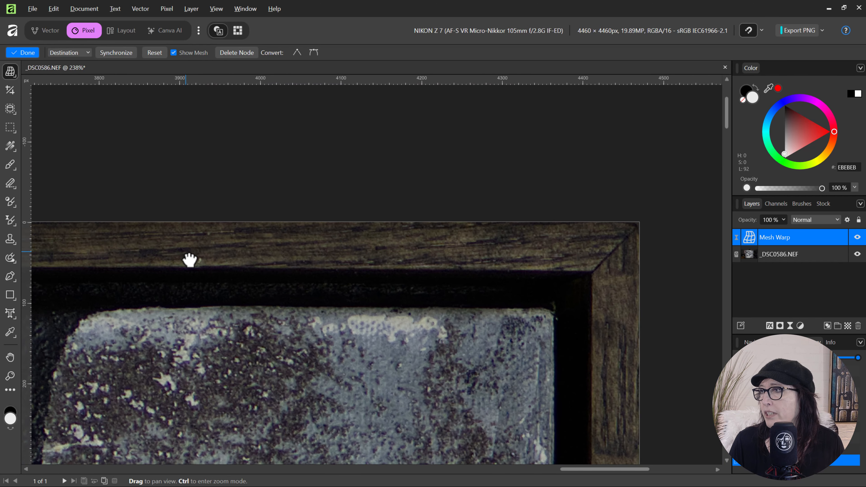
drag(190, 260, 180, 261)
drag(465, 283, 526, 366)
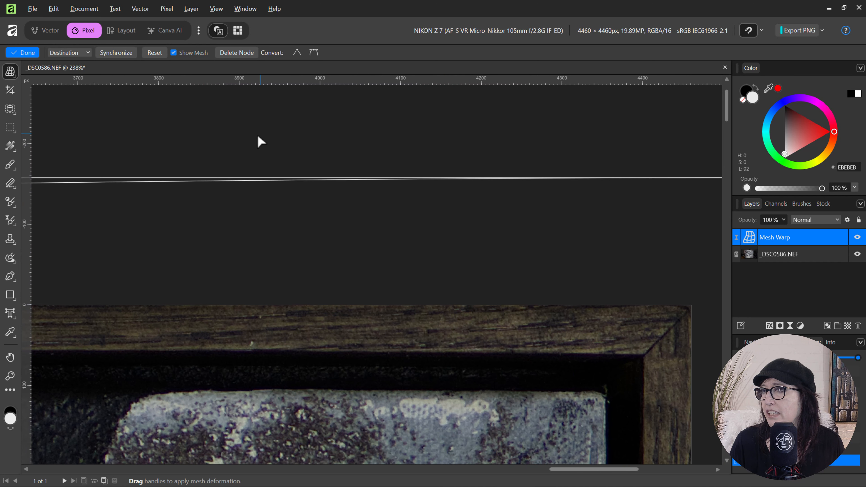
drag(313, 180, 587, 199)
drag(188, 190, 323, 226)
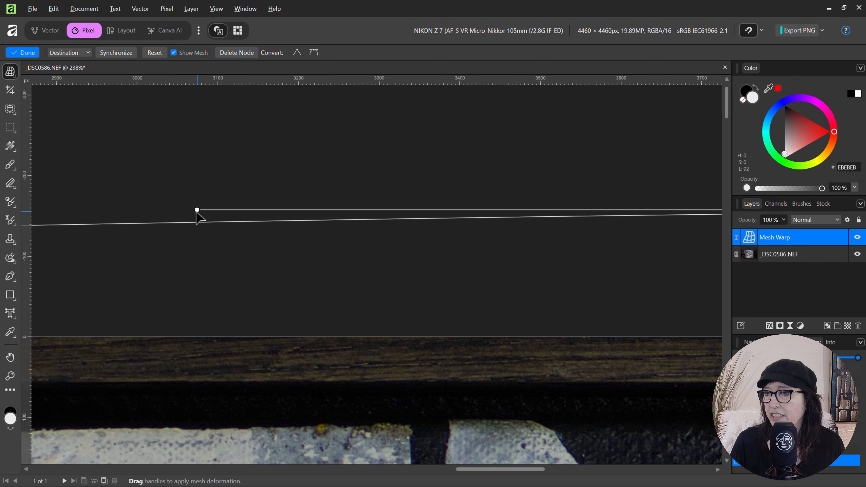
drag(197, 211, 199, 231)
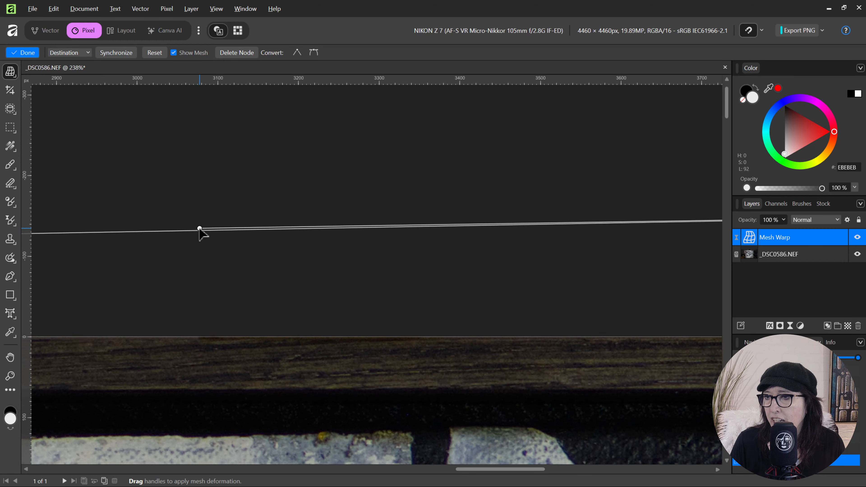
Nudge the top-right corner mesh node slightly outward until the frame's corner sits flush with the canvas corner.
scroll(272, 215, right, 15)
scroll(383, 188, down, 3)
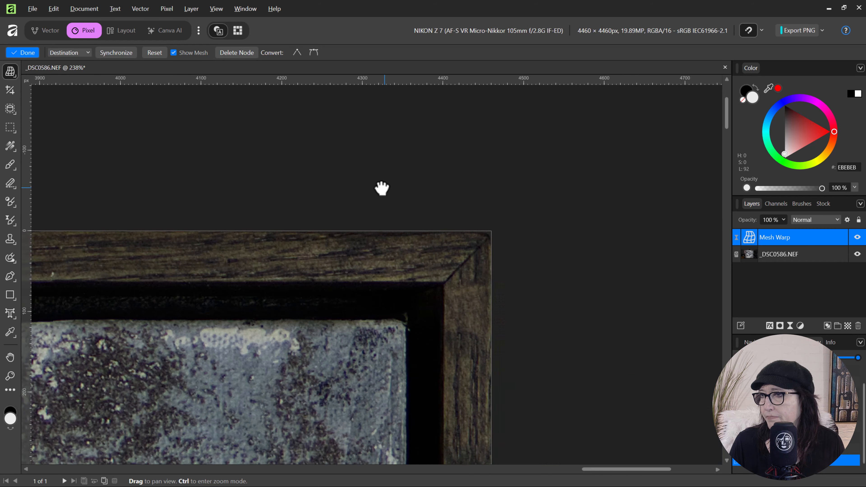
drag(540, 107, 544, 107)
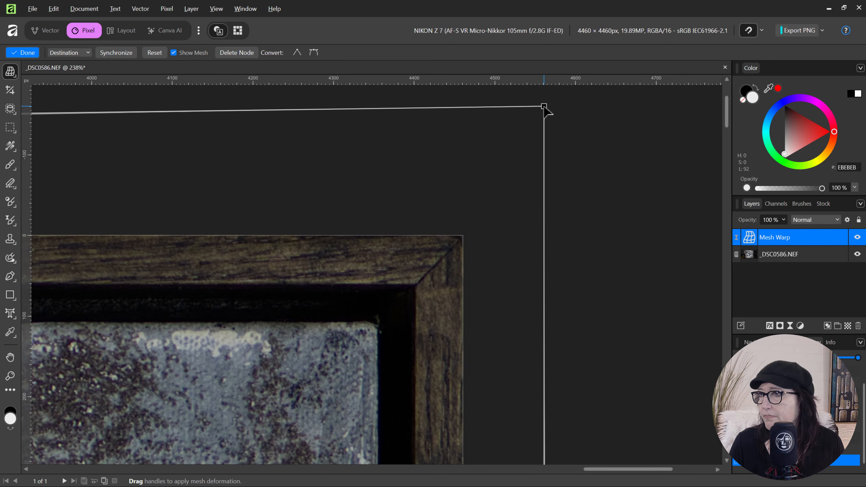
Pull the upper and lower curve handles of the mesh's right side slightly inward to straighten the right frame edge.
scroll(559, 226, down, 20)
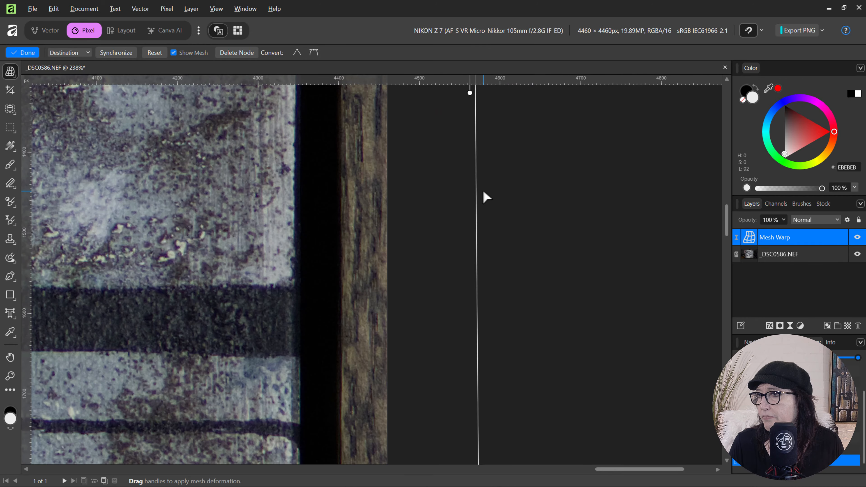
drag(445, 261, 438, 263)
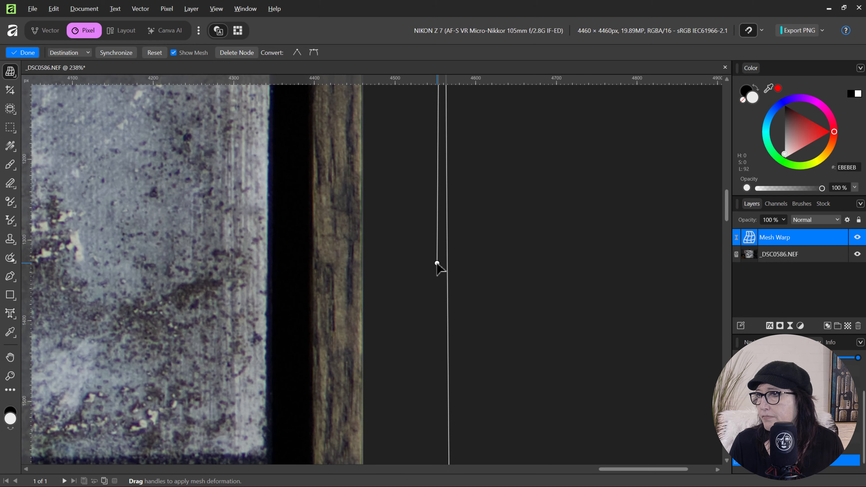
scroll(439, 264, down, 15)
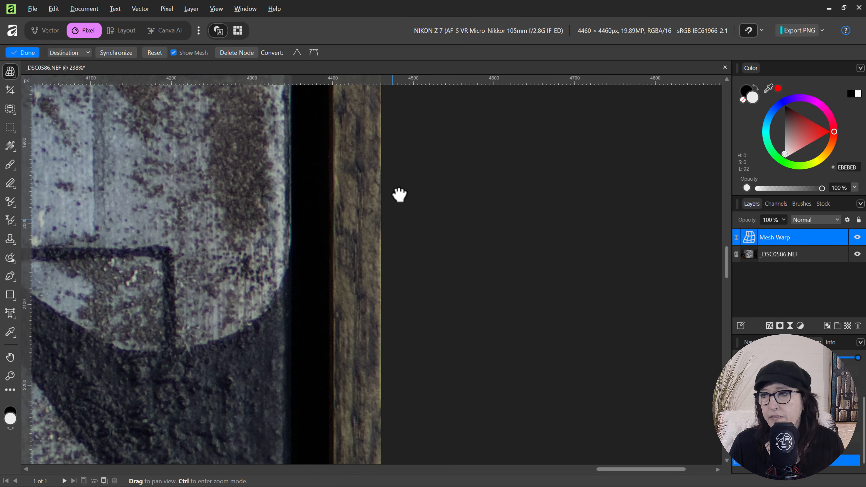
scroll(449, 284, down, 20)
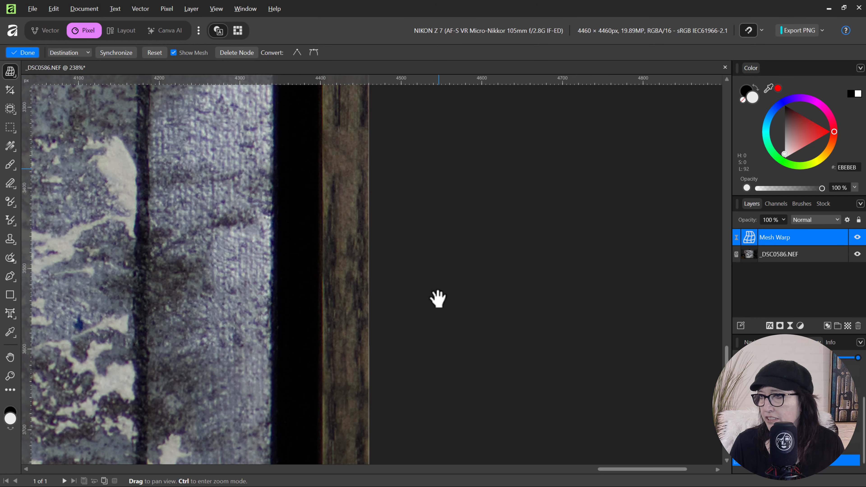
scroll(413, 381, up, 15)
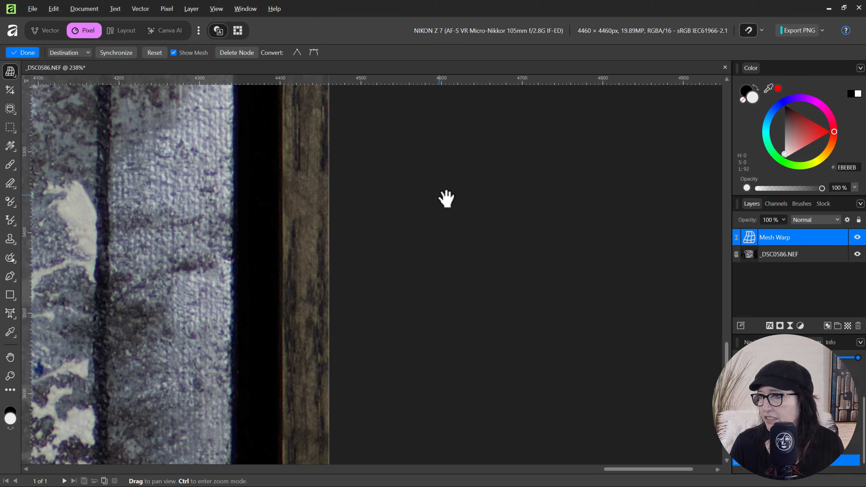
drag(448, 279, 442, 279)
scroll(348, 290, left, 15)
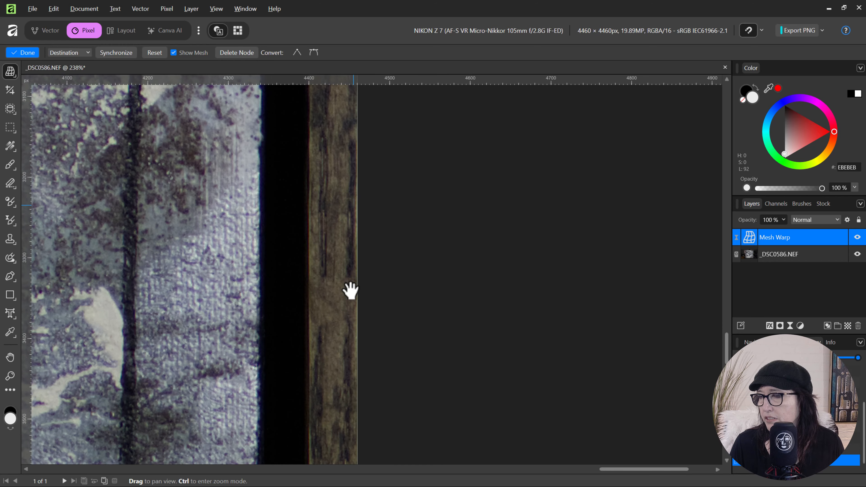
Check the bottom-right corner and raise that node's curve handle along the bottom side to straighten the lower frame edge.
scroll(300, 271, down, 20)
scroll(362, 283, right, 11)
scroll(362, 282, down, 3)
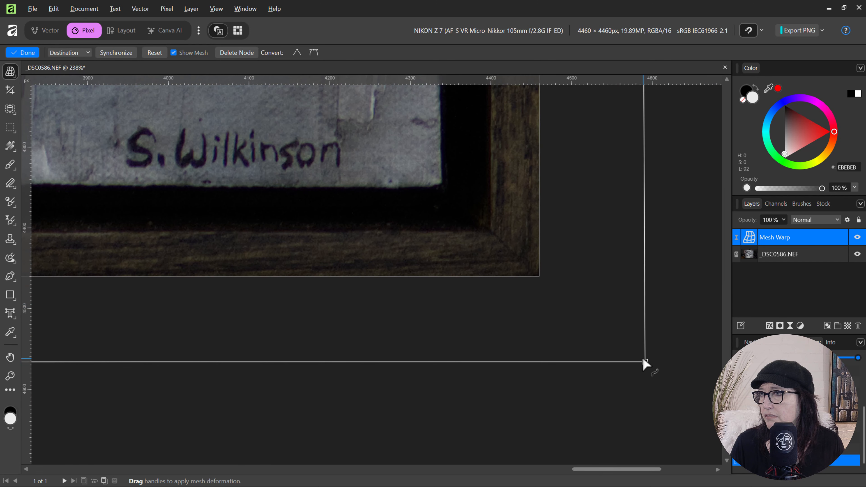
scroll(328, 296, down, 2)
scroll(328, 296, left, 18)
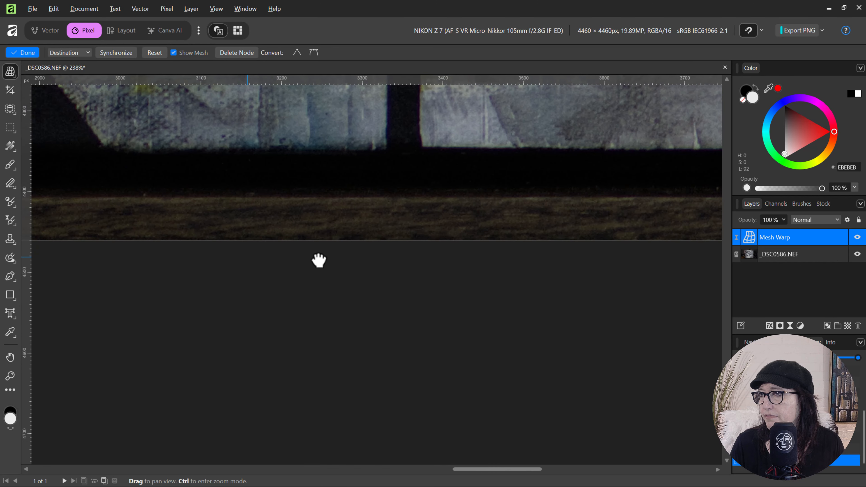
scroll(319, 260, left, 7)
scroll(319, 260, down, 1)
drag(516, 317, 516, 305)
Inspect the lower frame edge toward the bottom-left corner and fine-tune that corner's mesh node against the canvas corner.
scroll(516, 306, left, 20)
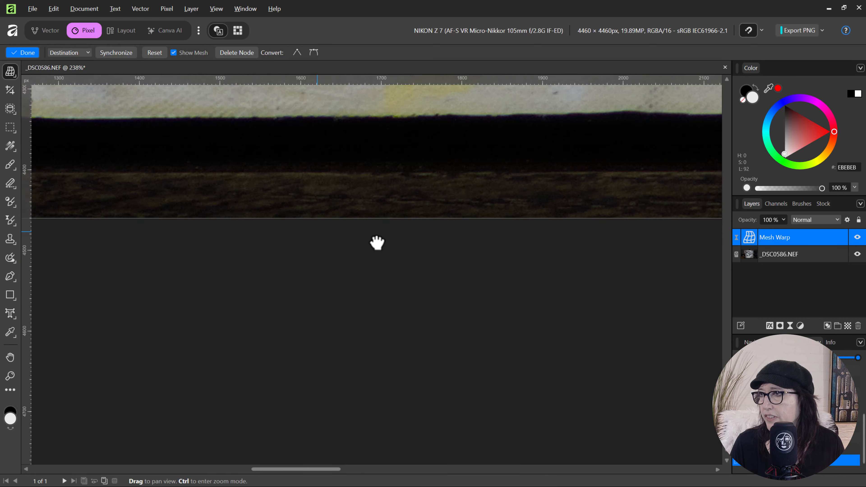
scroll(338, 325, up, 2)
scroll(432, 319, right, 14)
scroll(325, 267, down, 1)
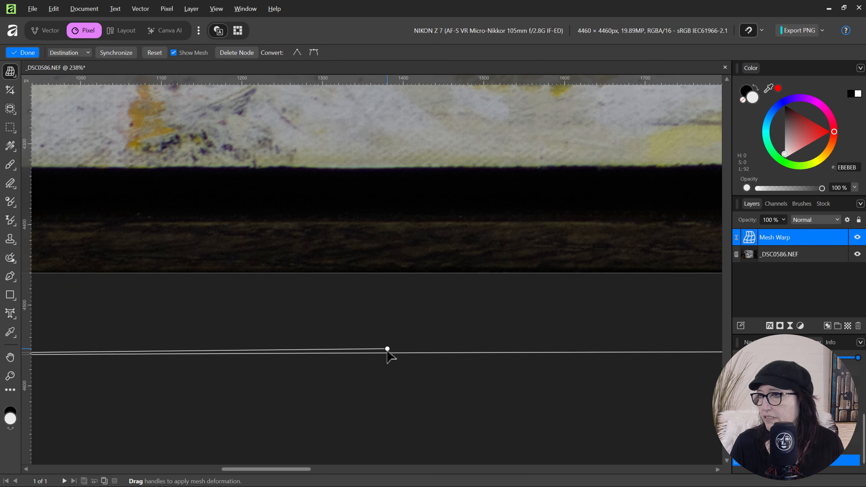
scroll(286, 261, left, 20)
scroll(309, 282, up, 1)
scroll(314, 221, down, 1)
scroll(317, 168, right, 1)
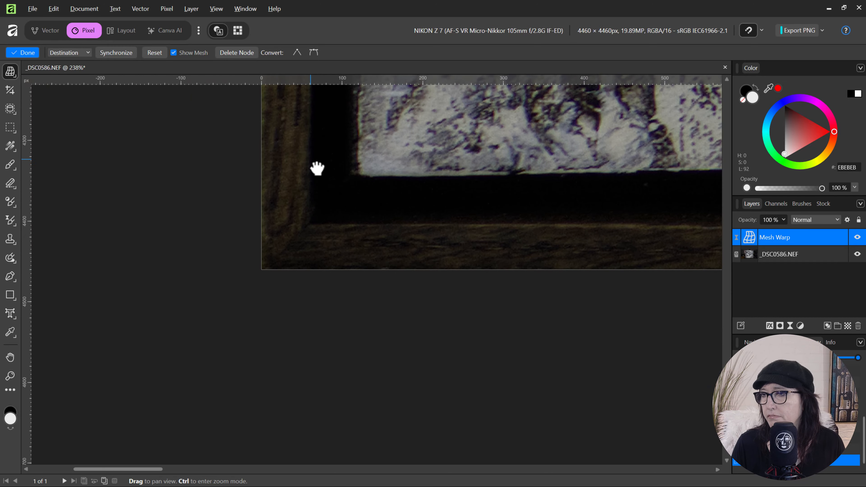
mouse_move(176, 357)
mouse_down()
mouse_move(182, 351)
mouse_move(176, 357)
mouse_up()
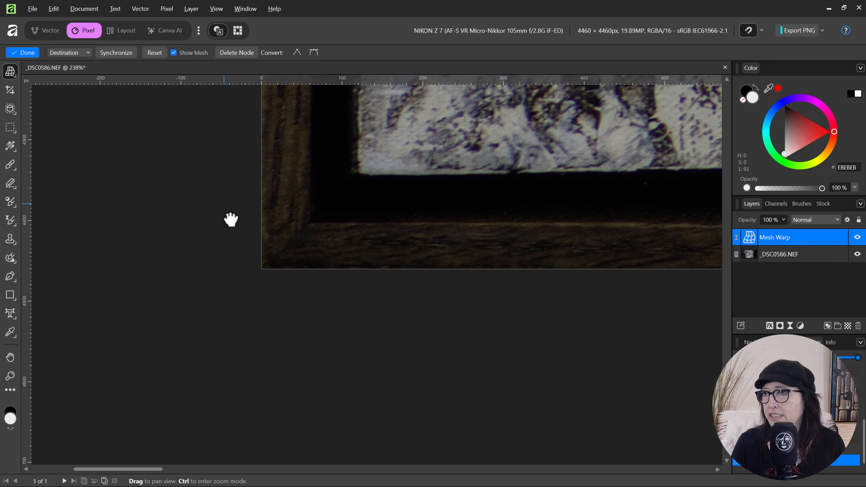
Check the left frame edge along its full height and move its upper curve handle slightly inward to straighten it.
scroll(230, 219, up, 18)
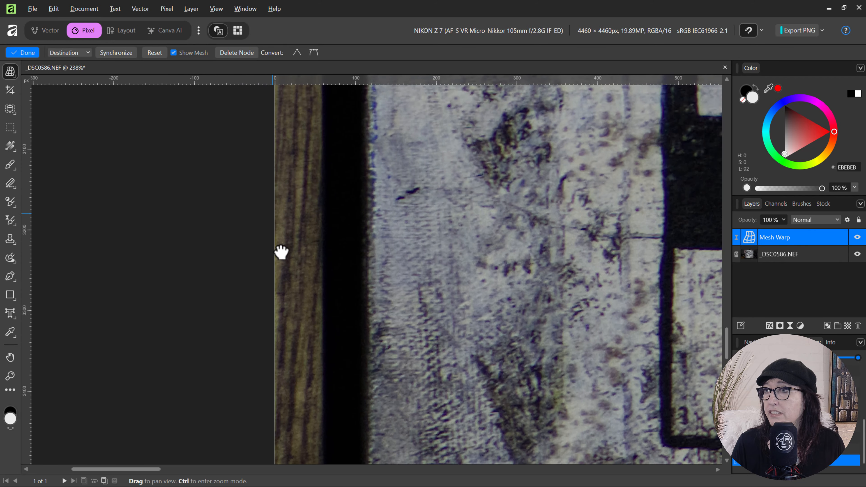
scroll(282, 253, up, 4)
scroll(222, 314, left, 1)
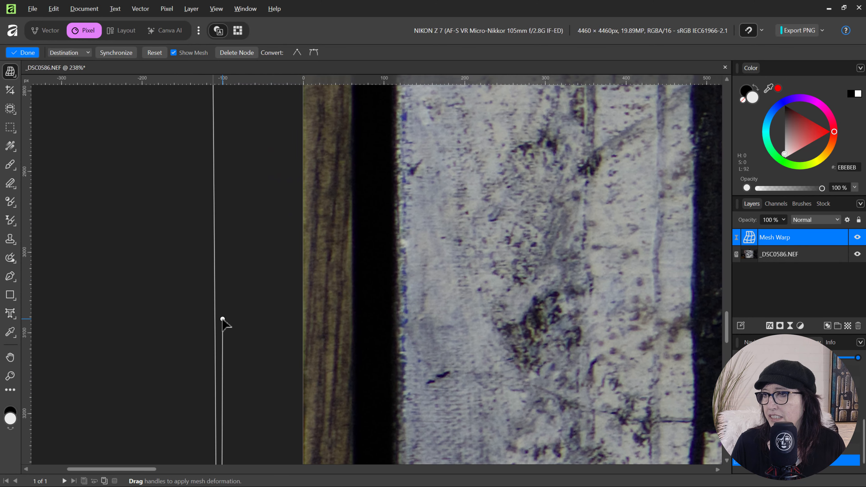
scroll(273, 247, up, 8)
scroll(296, 236, up, 20)
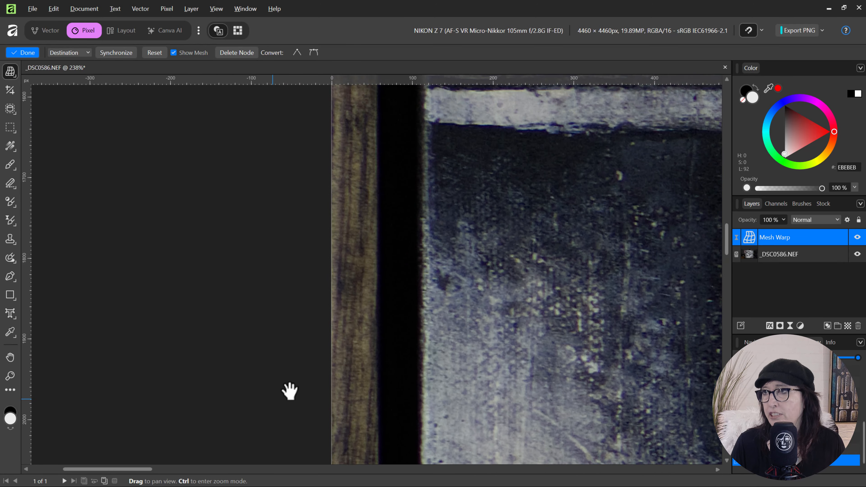
scroll(277, 260, up, 16)
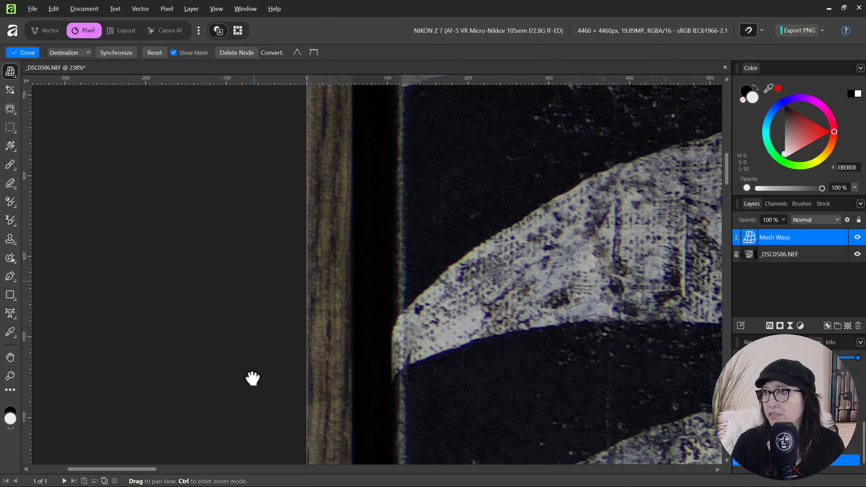
scroll(248, 351, up, 4)
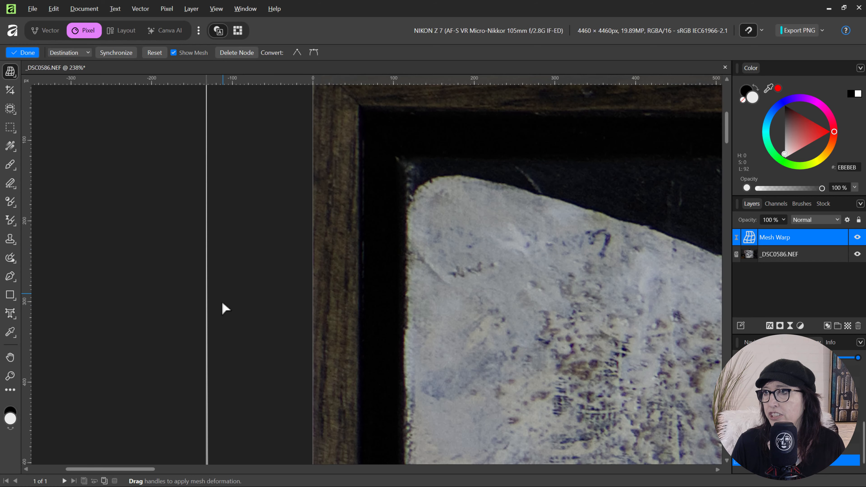
scroll(230, 204, down, 14)
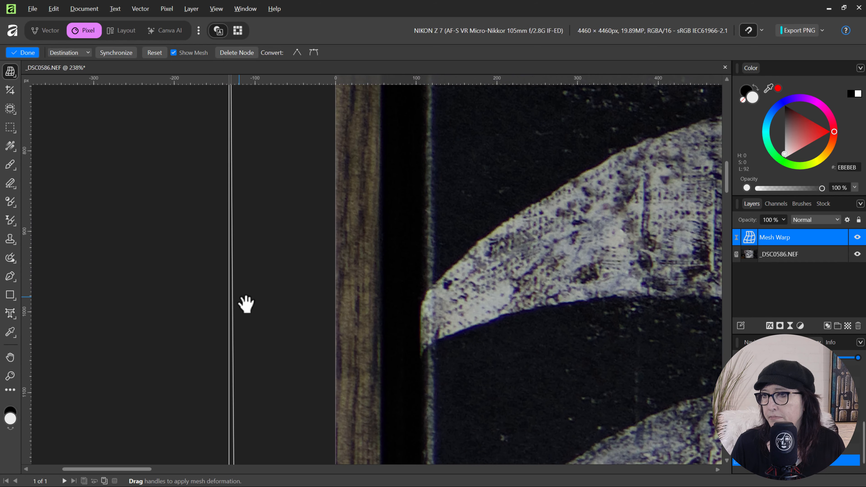
scroll(246, 304, down, 7)
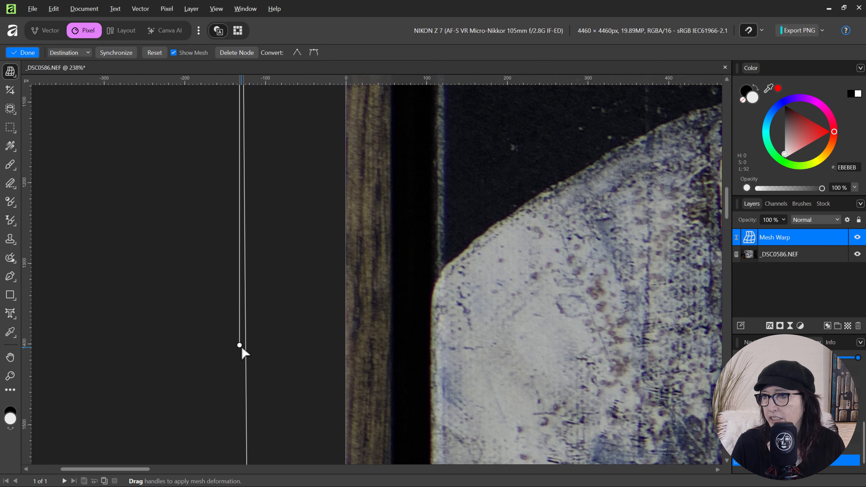
drag(242, 348, 249, 349)
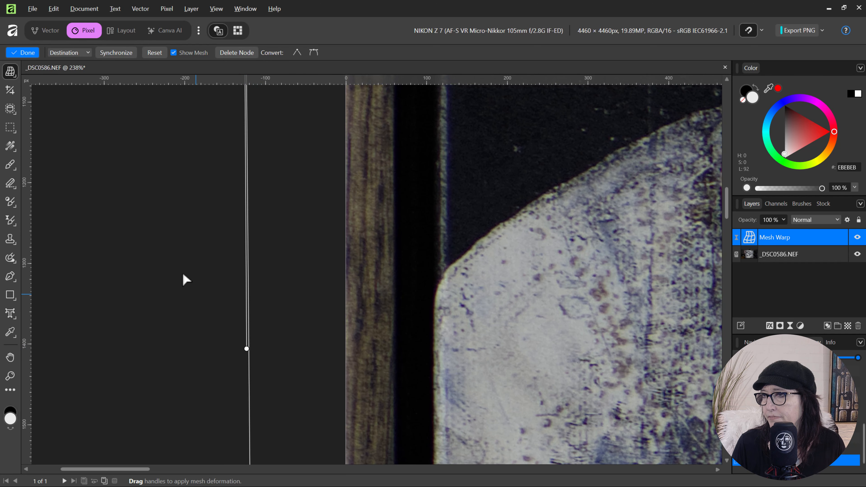
Fit the whole image in view and apply the mesh warp.
key(ctrl+0)
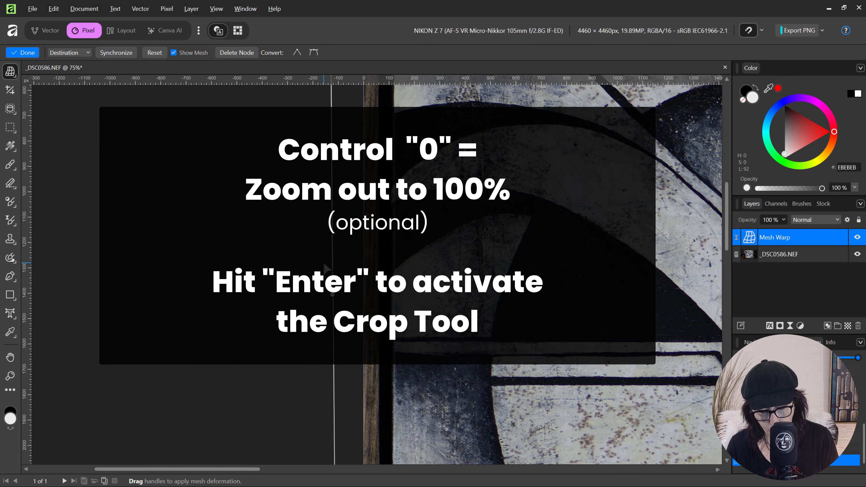
key(ctrl+0)
key(h)
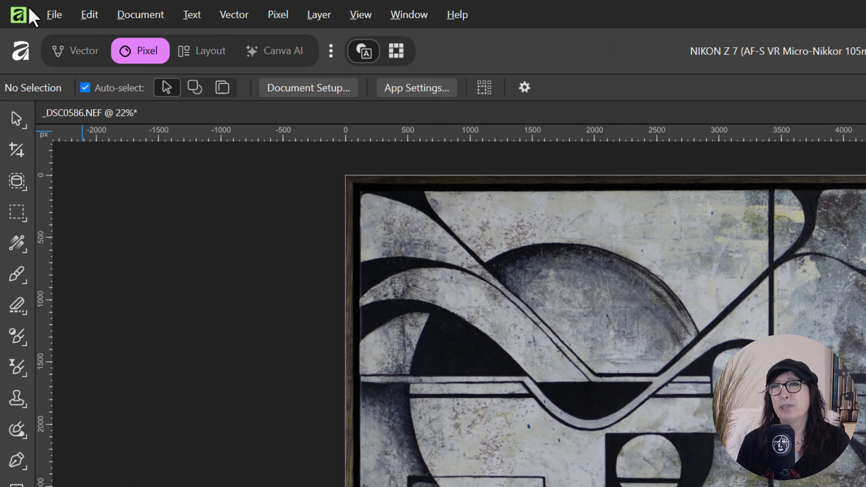
Bring up the file commands for the straightened document.
click(54, 14)
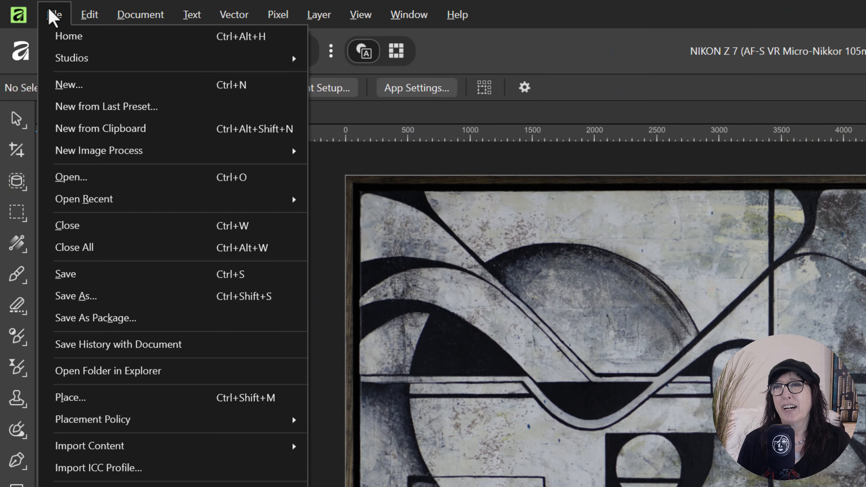